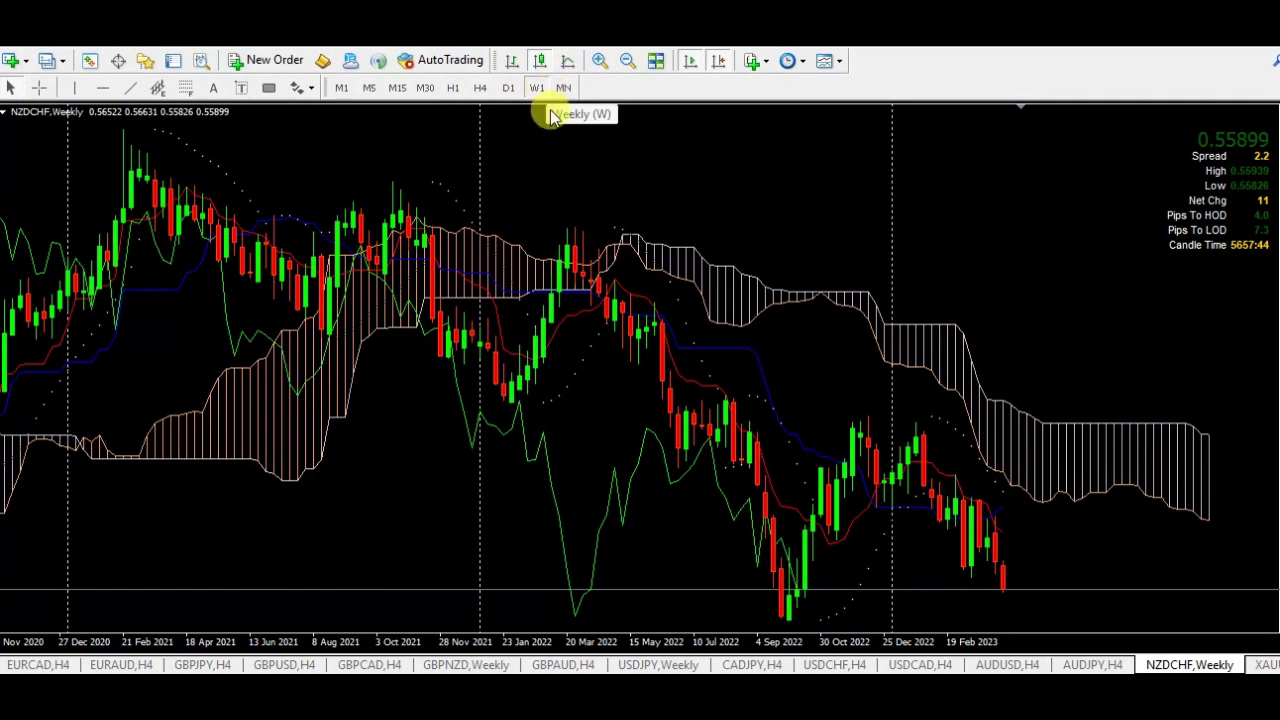
Check the weekly NZDCHF candle values, then switch the chart to the H4 timeframe
mouse_move(800, 478)
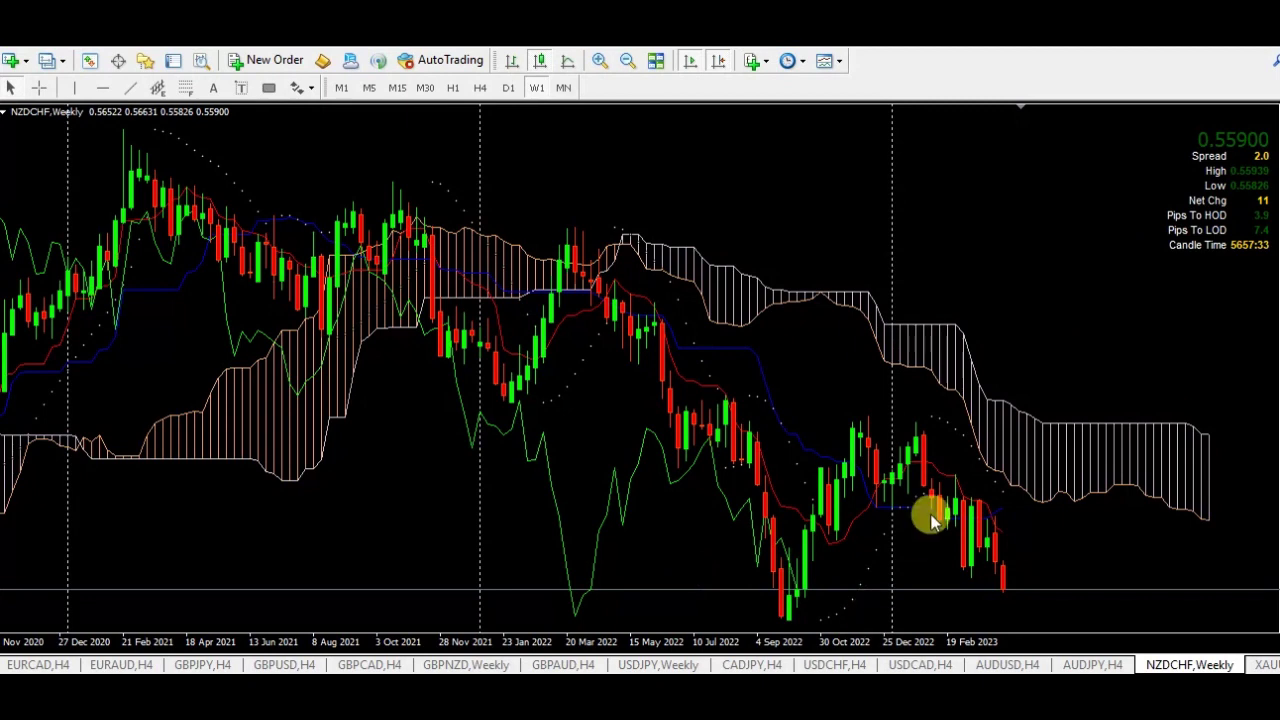
mouse_move(826, 532)
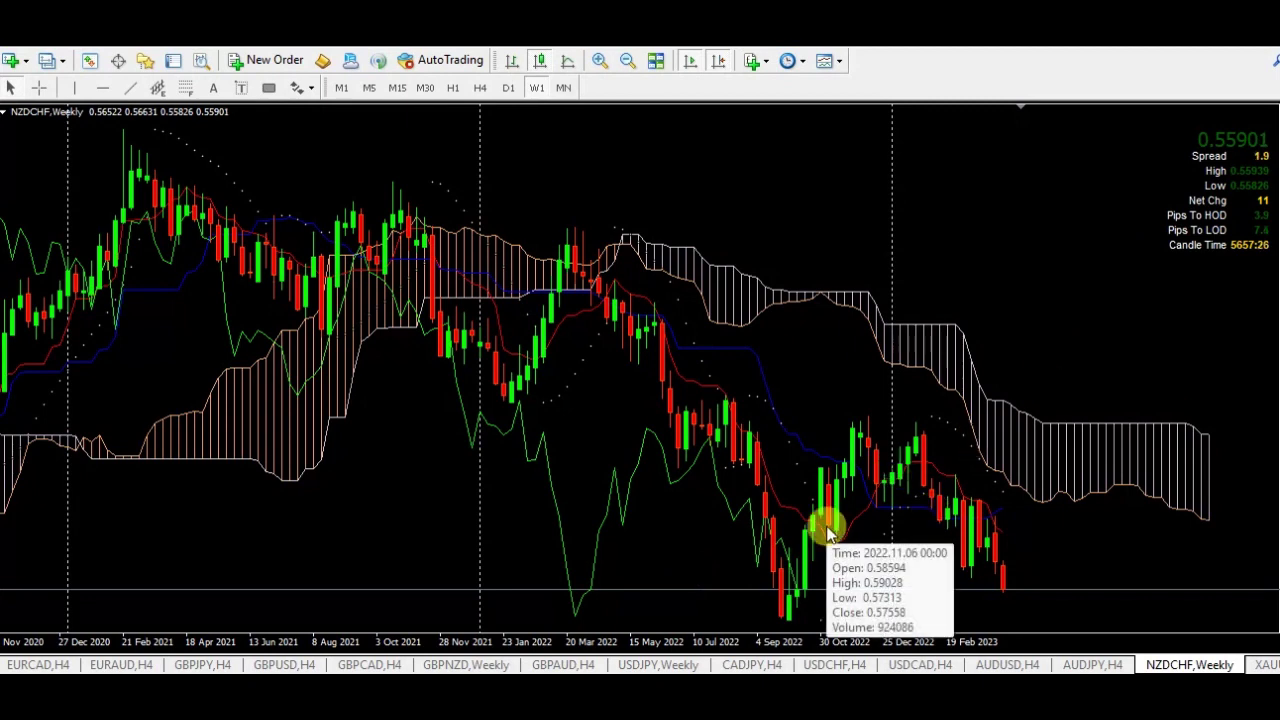
click(481, 89)
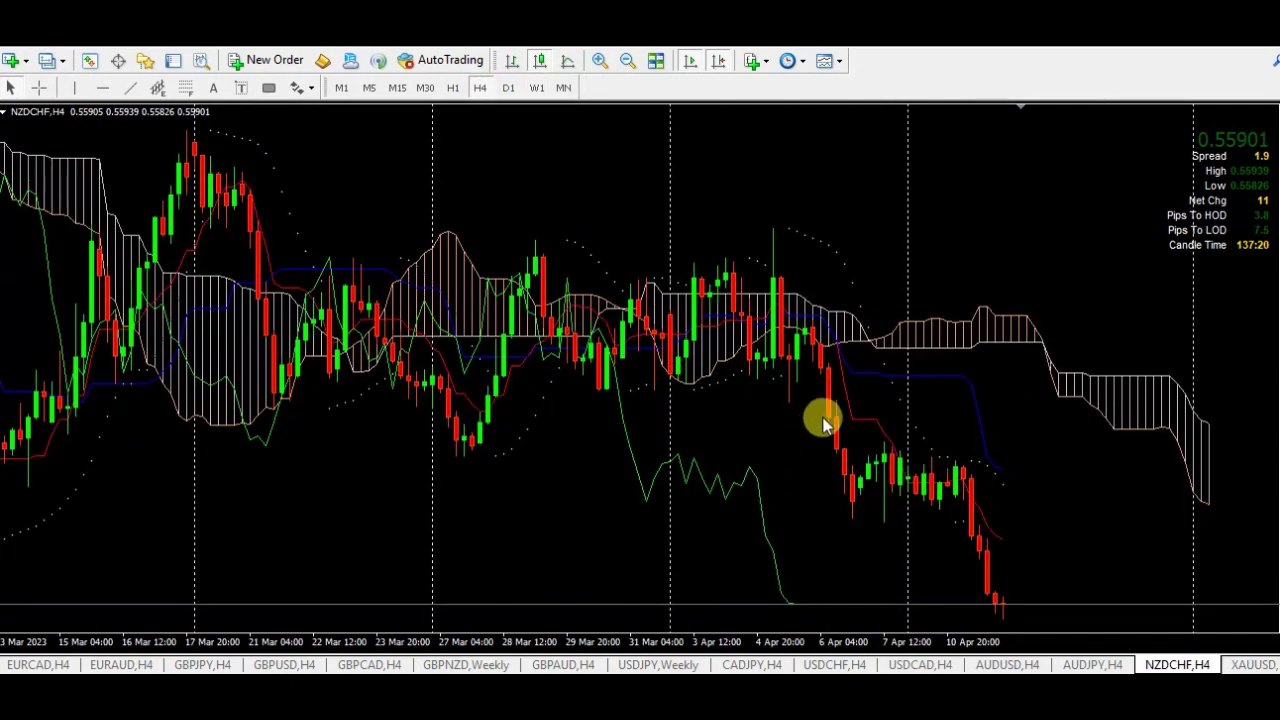
Read the early-April H4 NZDCHF candle dates and prices with the crosshair, then select the Trendline tool
middle_click(855, 388)
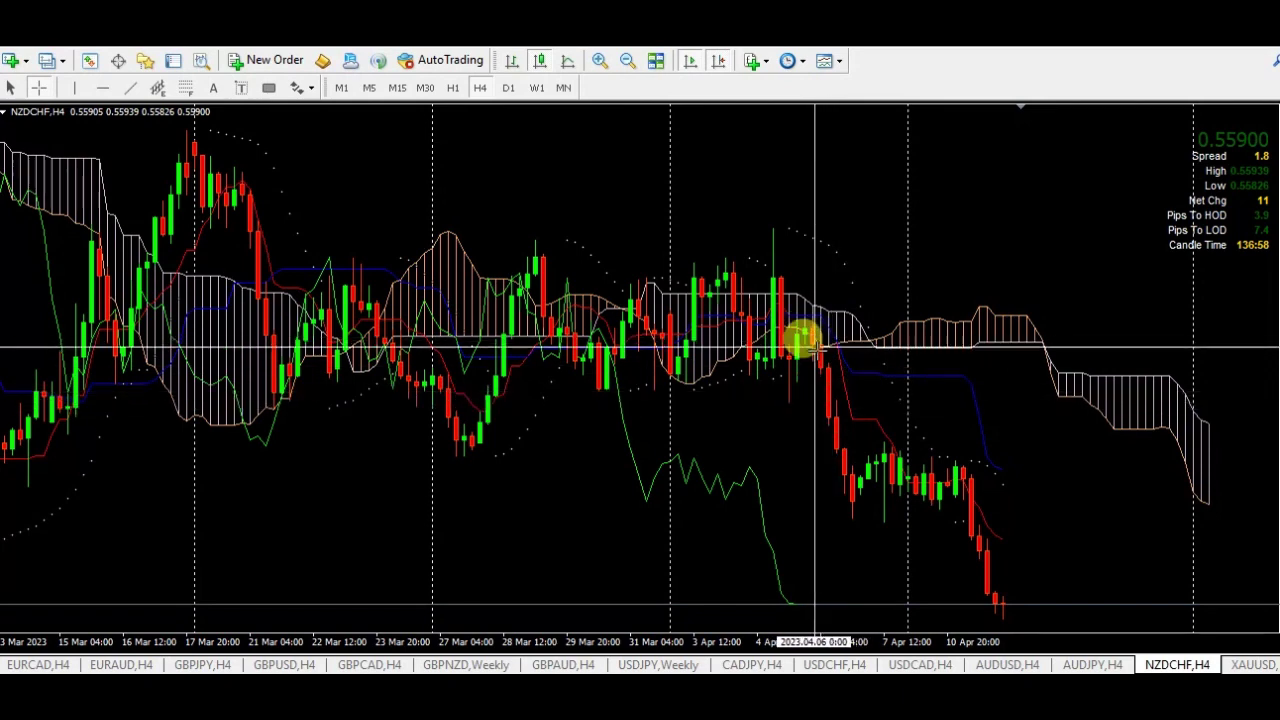
click(827, 370)
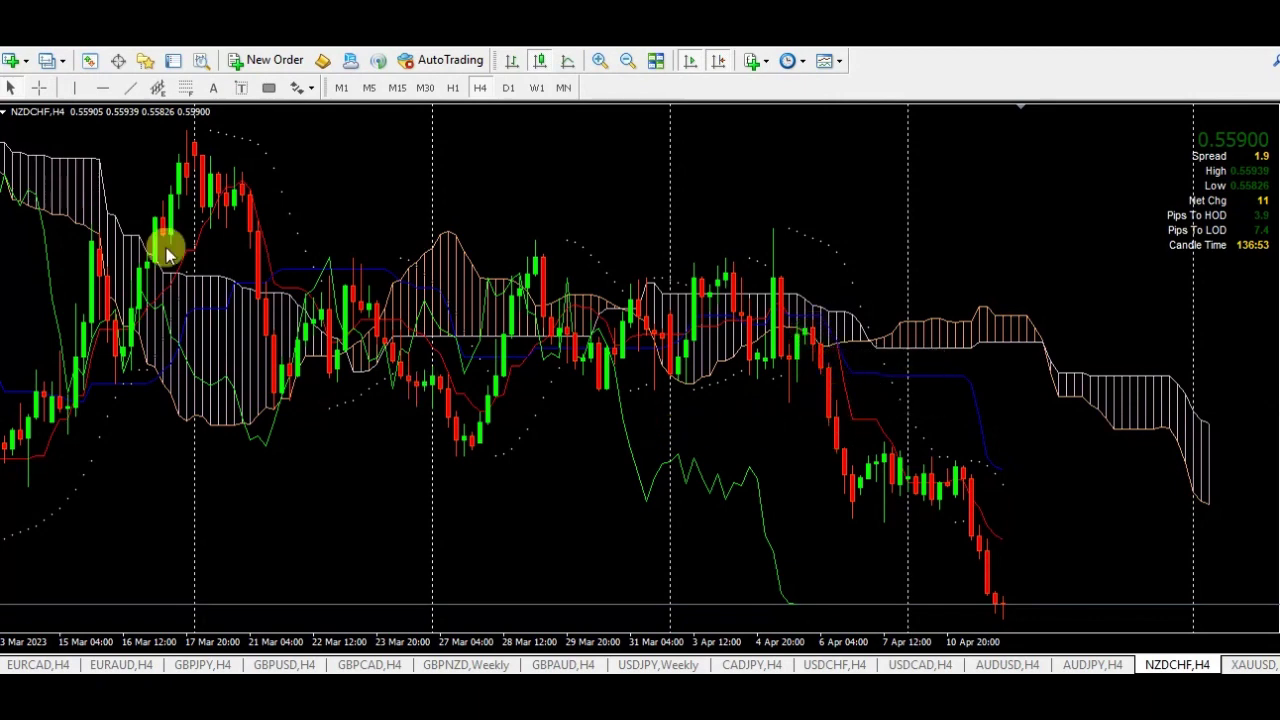
click(130, 88)
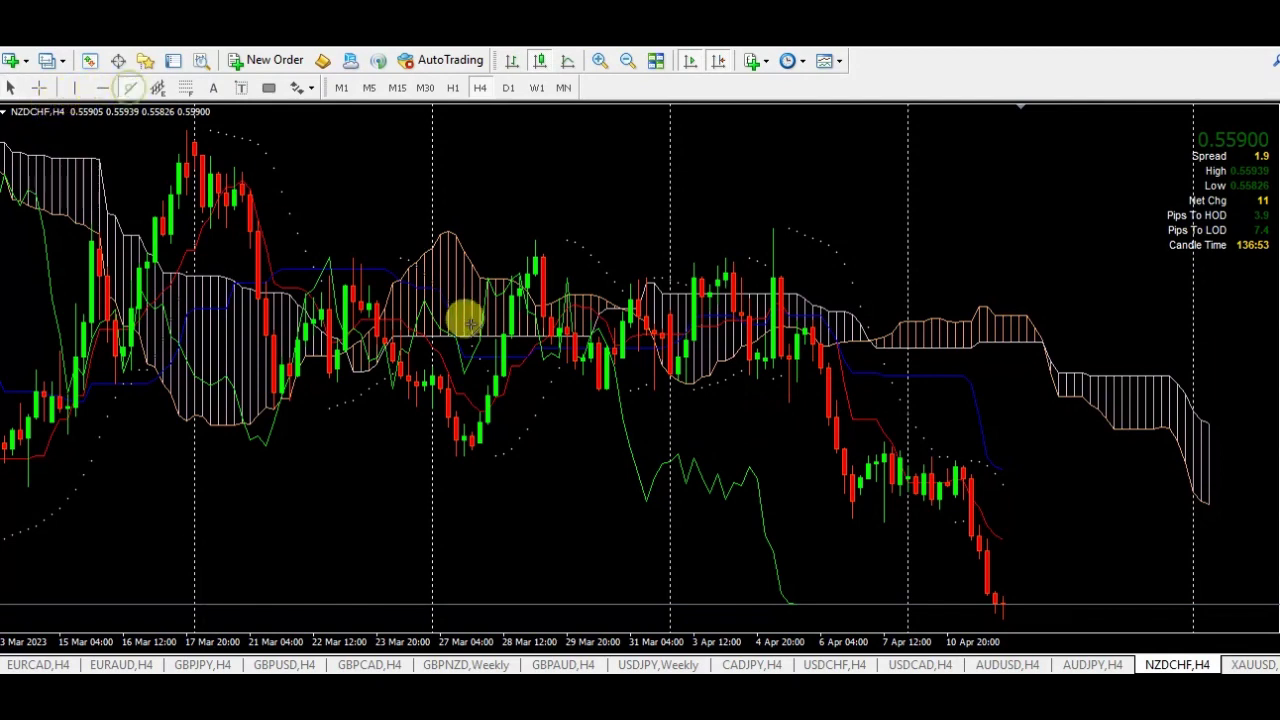
Draw a red horizontal trendline beneath the late-March to early-April NZDCHF H4 candles
drag(826, 427, 616, 425)
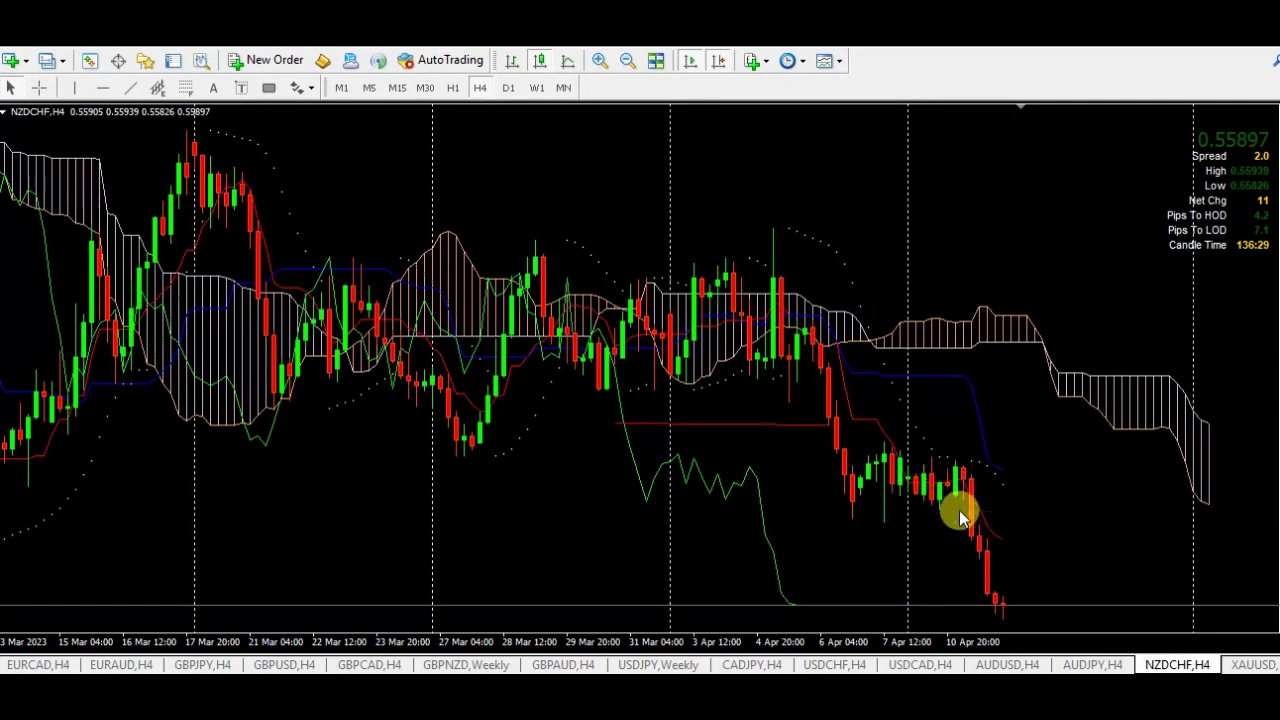
mouse_move(977, 542)
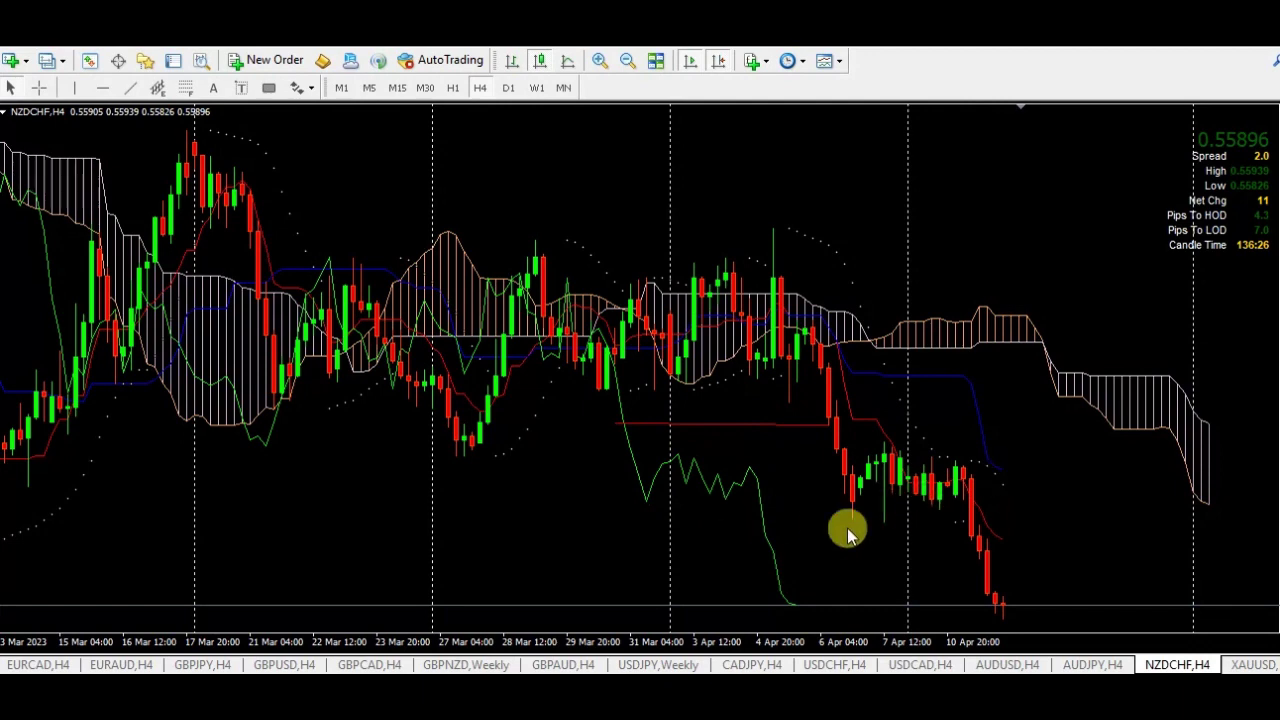
click(268, 87)
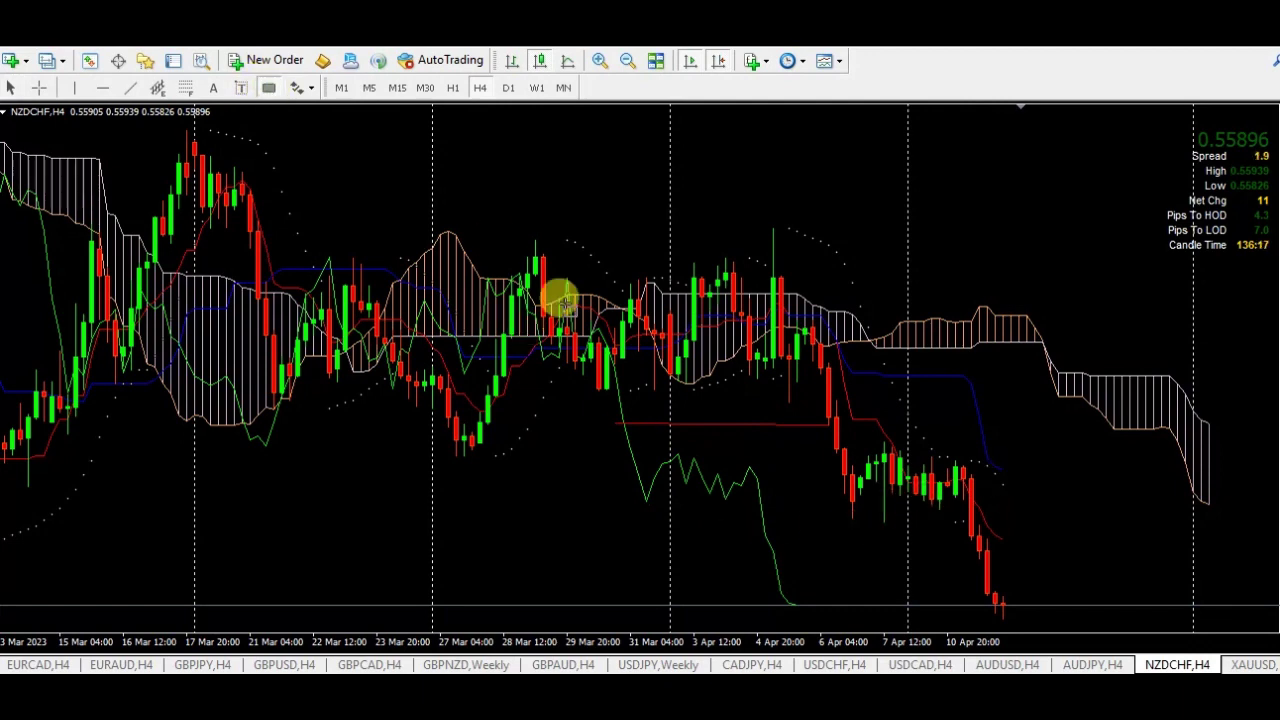
Box the 6–10 April candles in blue, measure the drop to the latest low, then open GBPNZD Weekly
drag(836, 454, 993, 517)
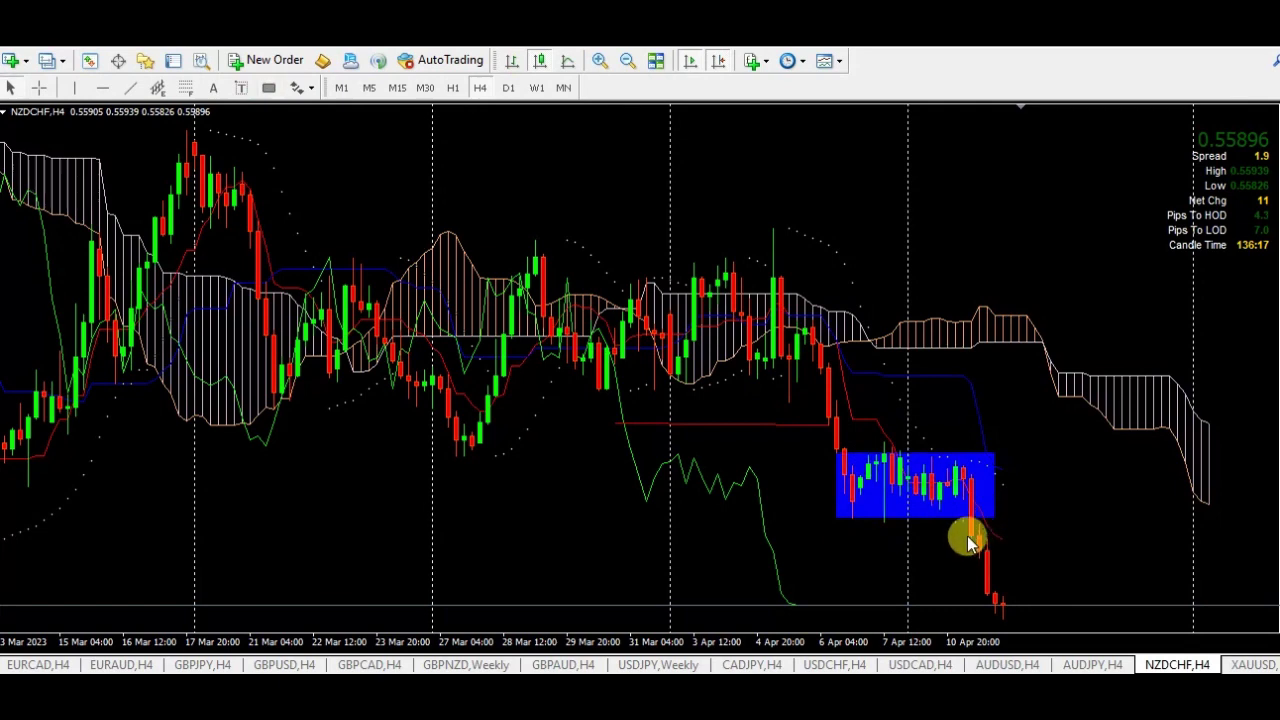
middle_click(999, 589)
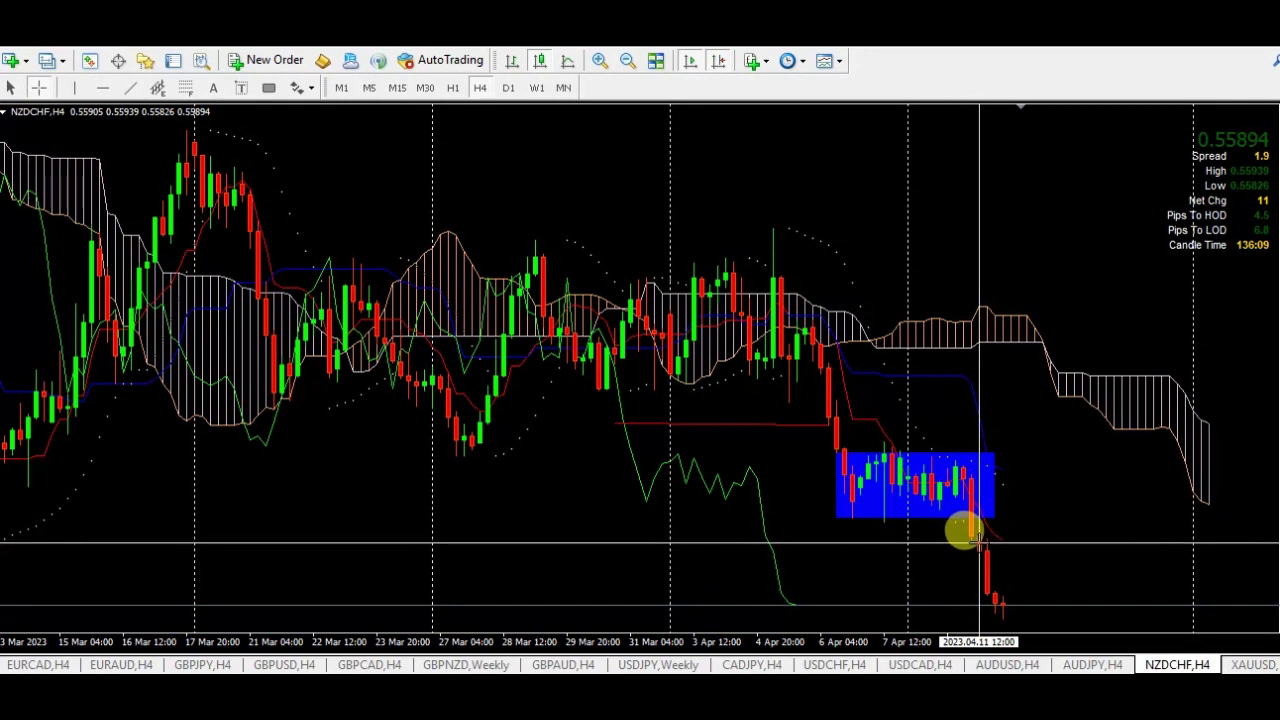
drag(978, 540, 997, 608)
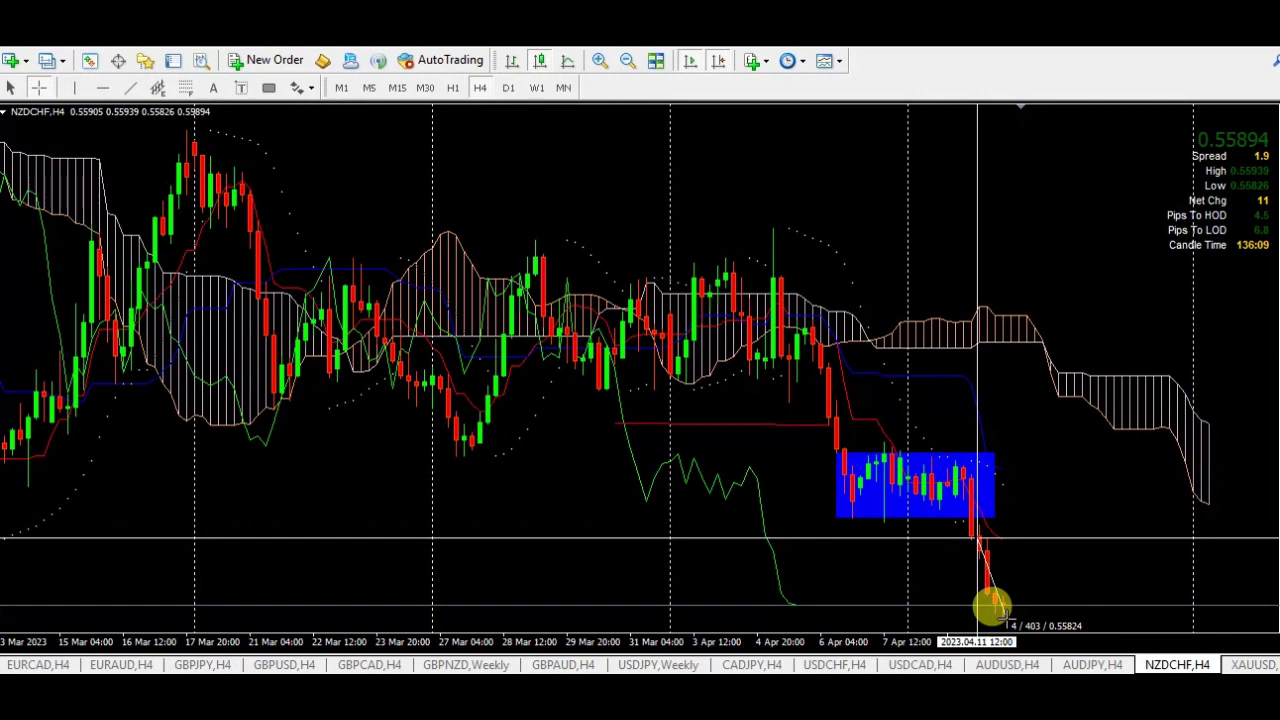
drag(997, 606, 1007, 619)
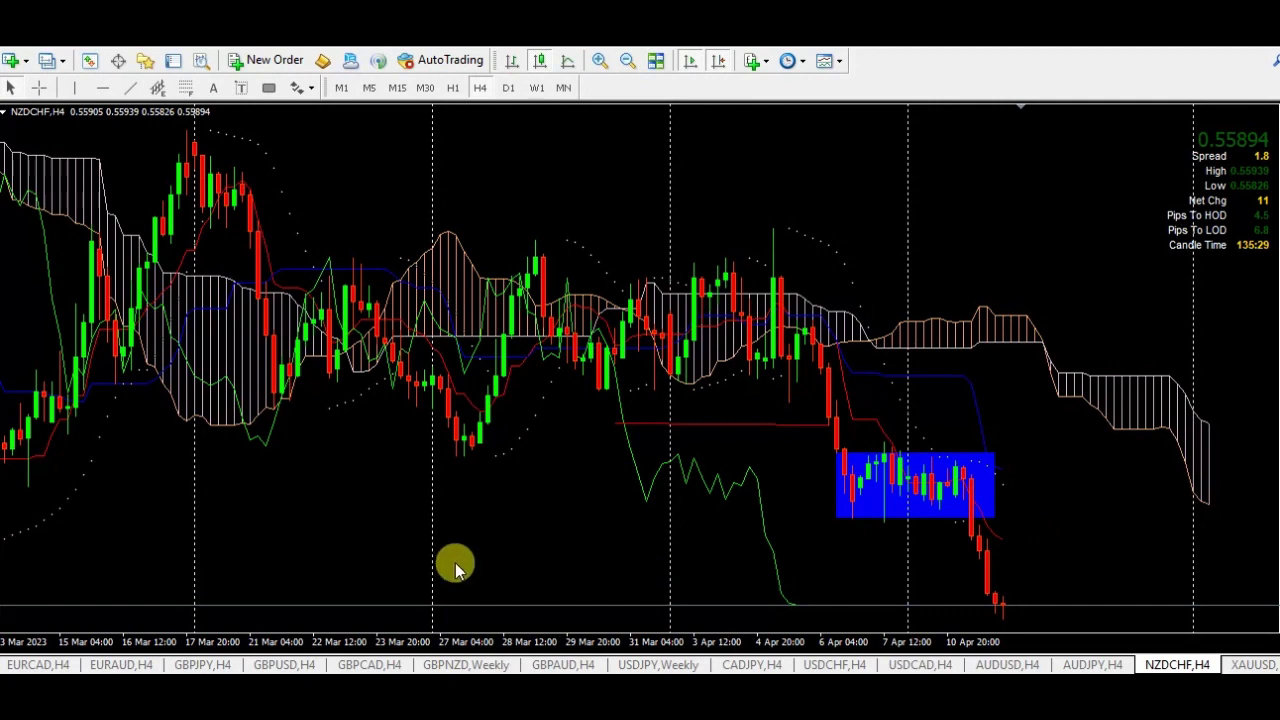
click(487, 667)
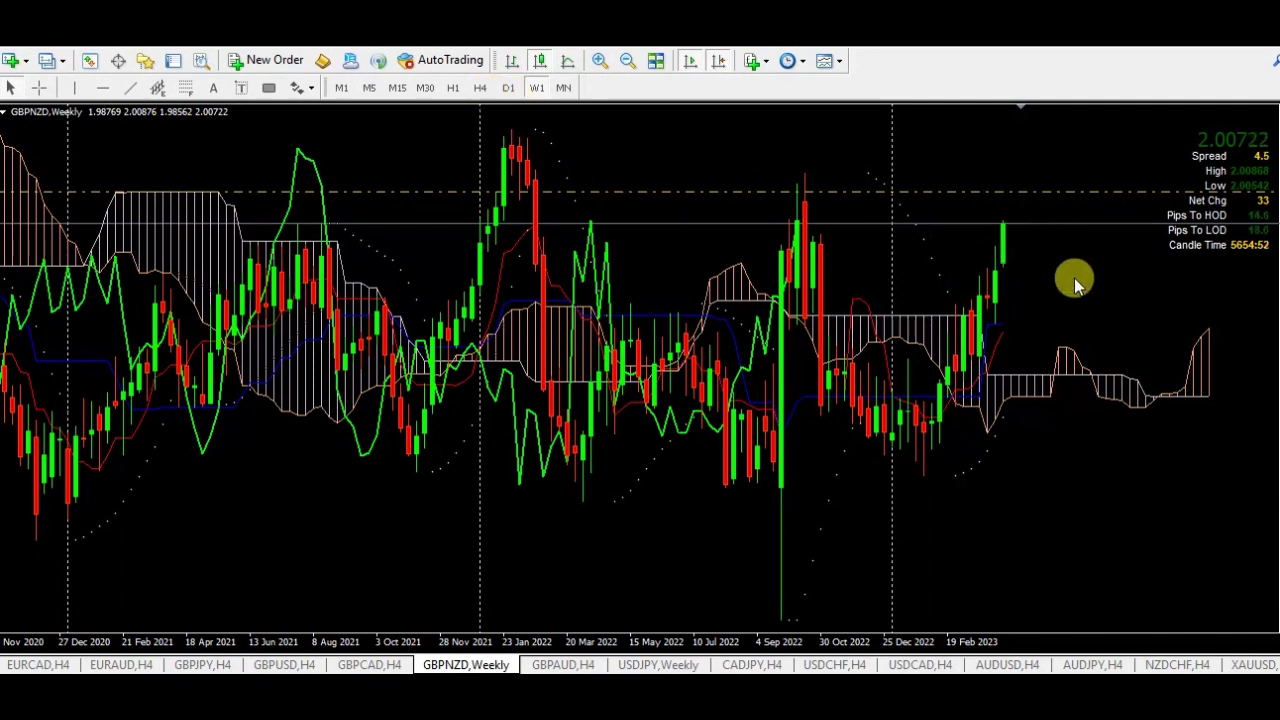
Switch GBPNZD to H4 and measure its latest upward rally with the crosshair
click(481, 88)
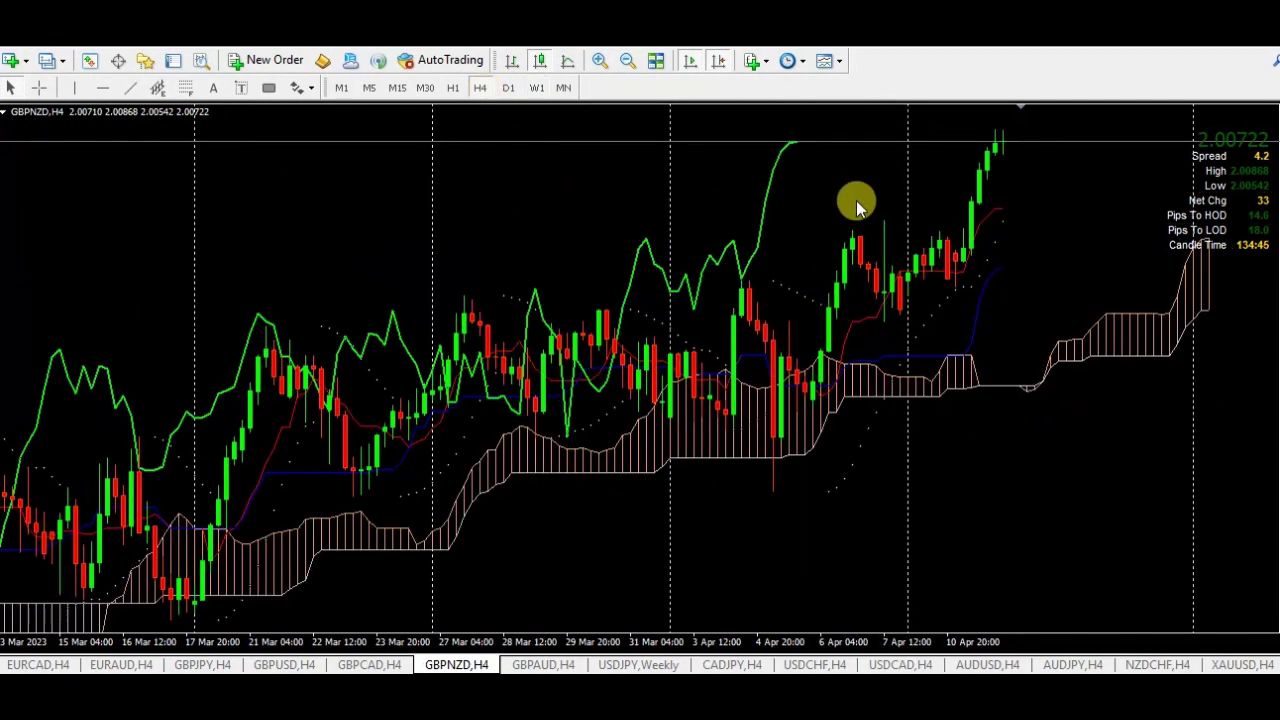
middle_click(973, 217)
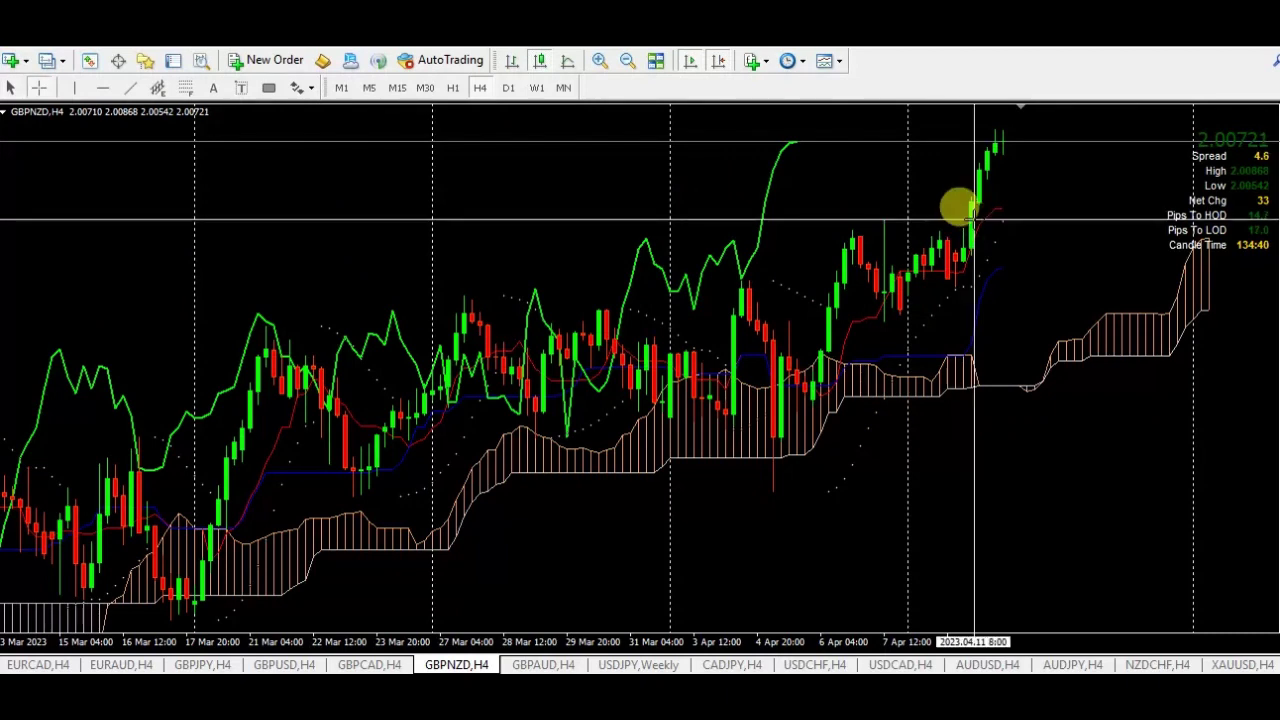
drag(973, 202, 1008, 126)
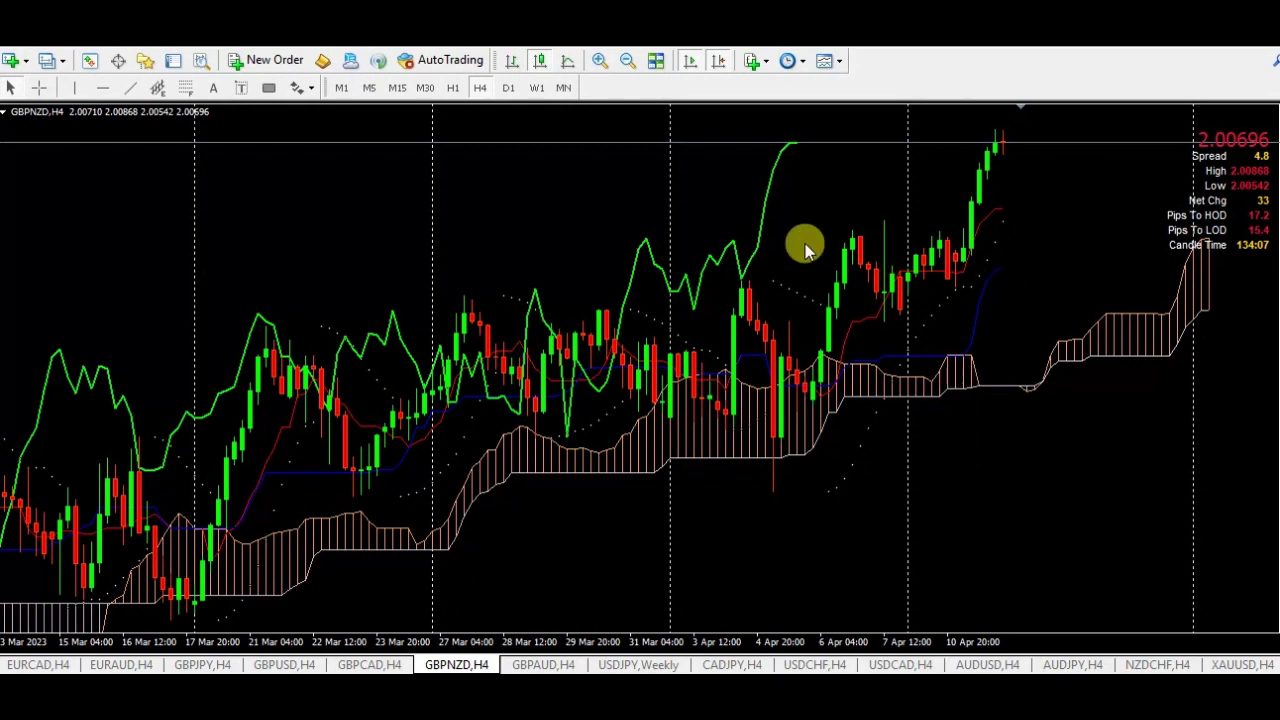
Switch the GBPNZD chart to the Monthly (MN) timeframe
click(537, 88)
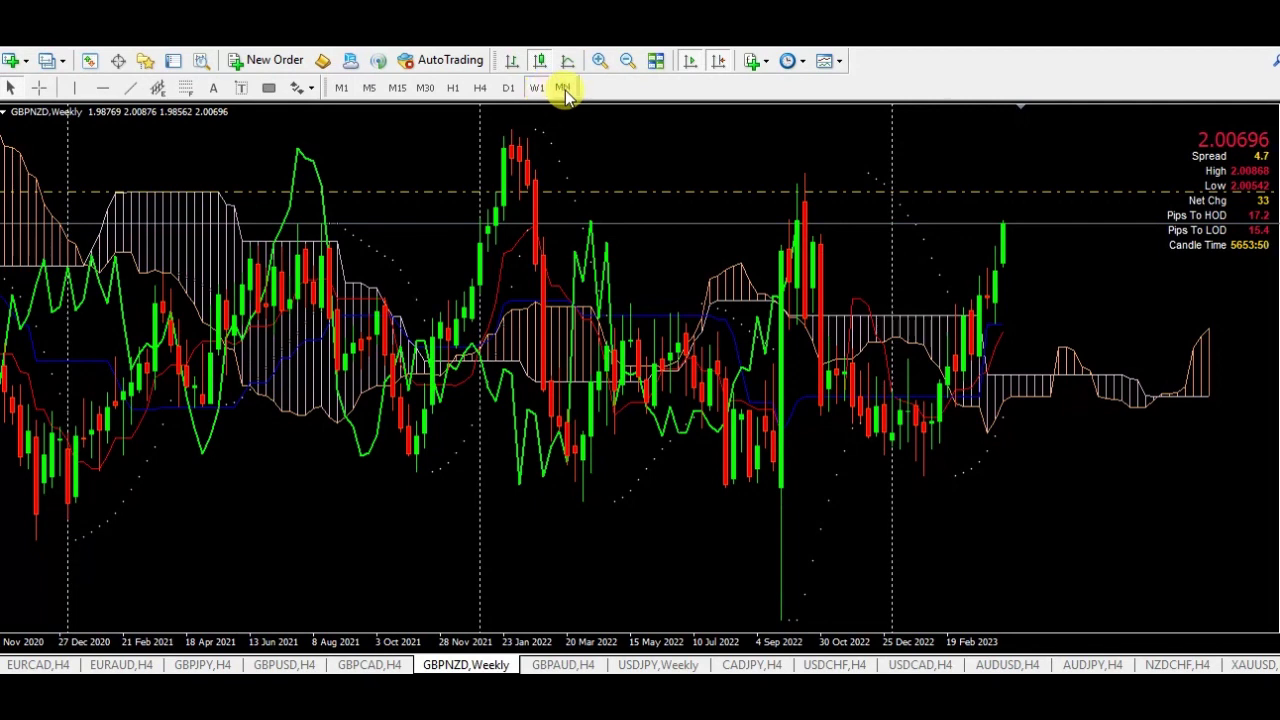
click(565, 88)
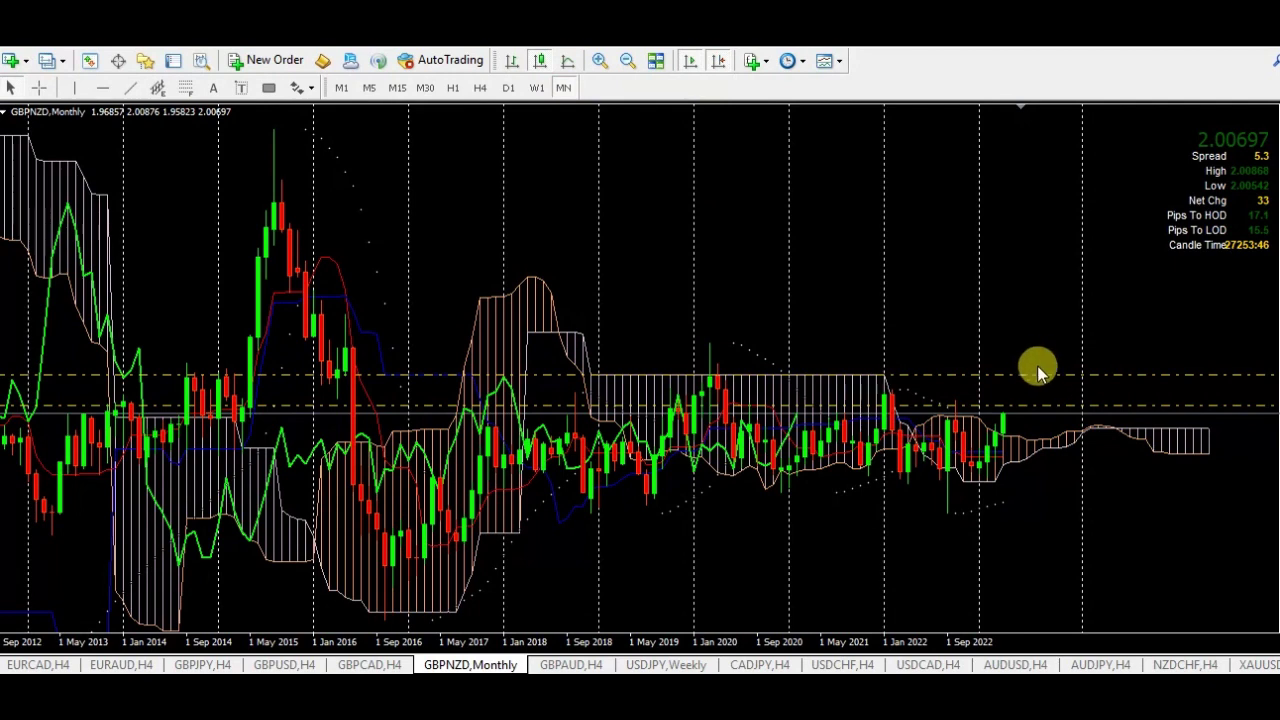
Move the old line down, add a horizontal line at the monthly cloud's flat top, then return to W1
drag(1028, 377, 955, 413)
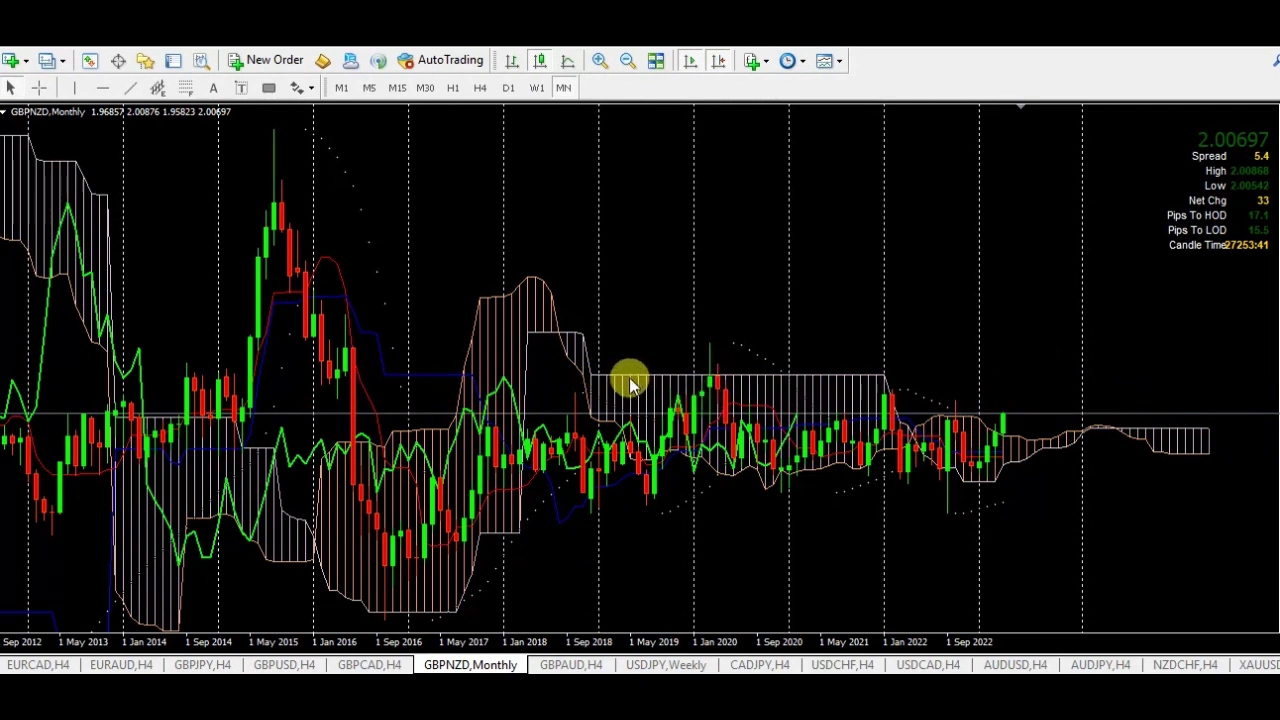
mouse_move(797, 384)
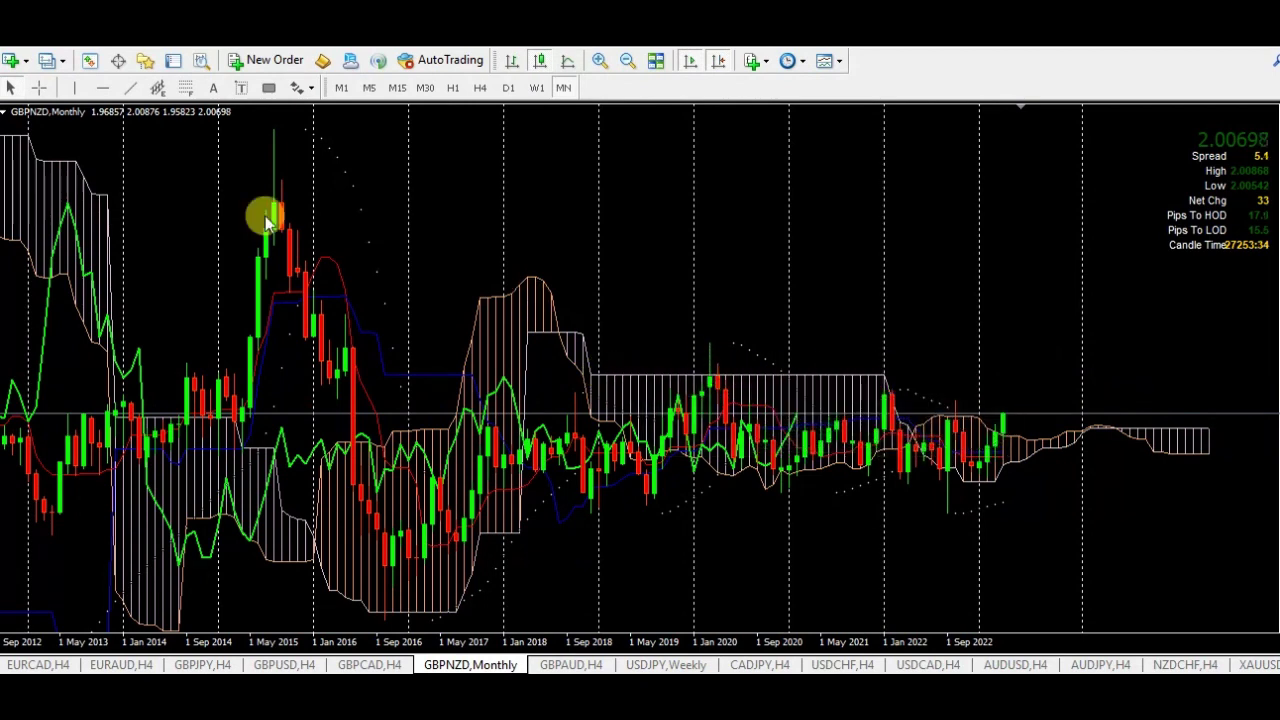
click(104, 88)
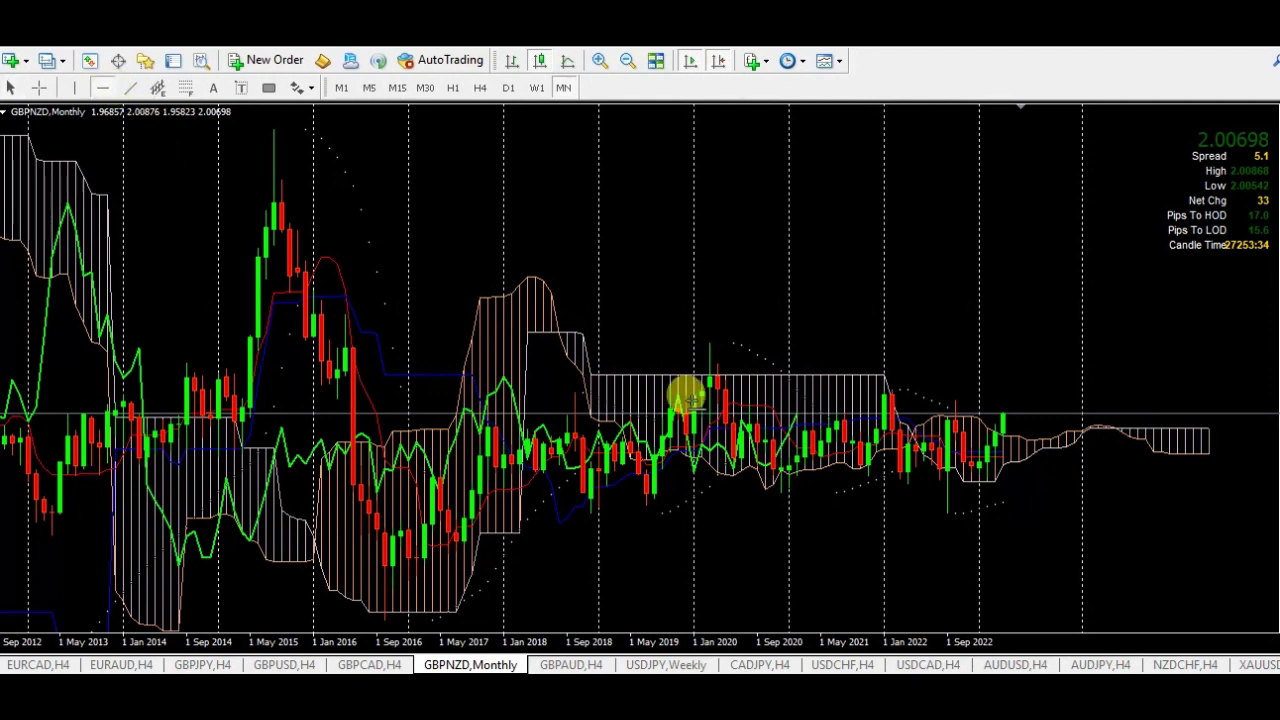
click(886, 376)
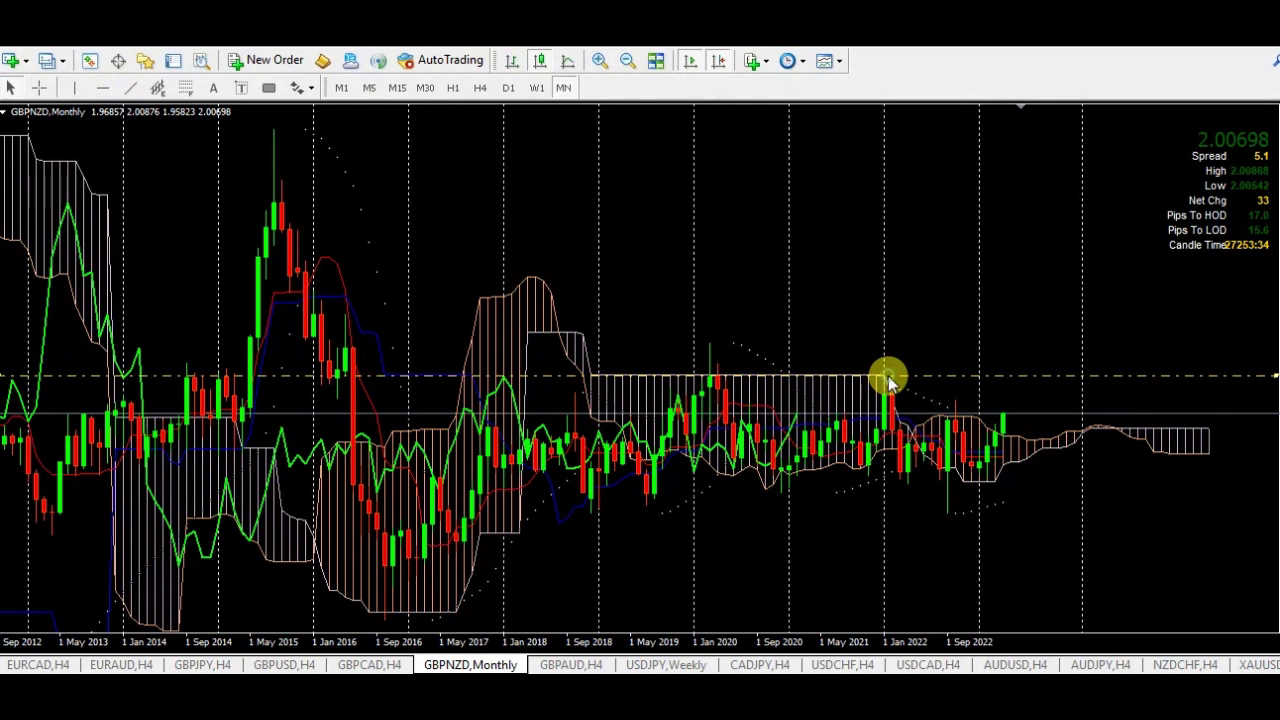
double_click(888, 378)
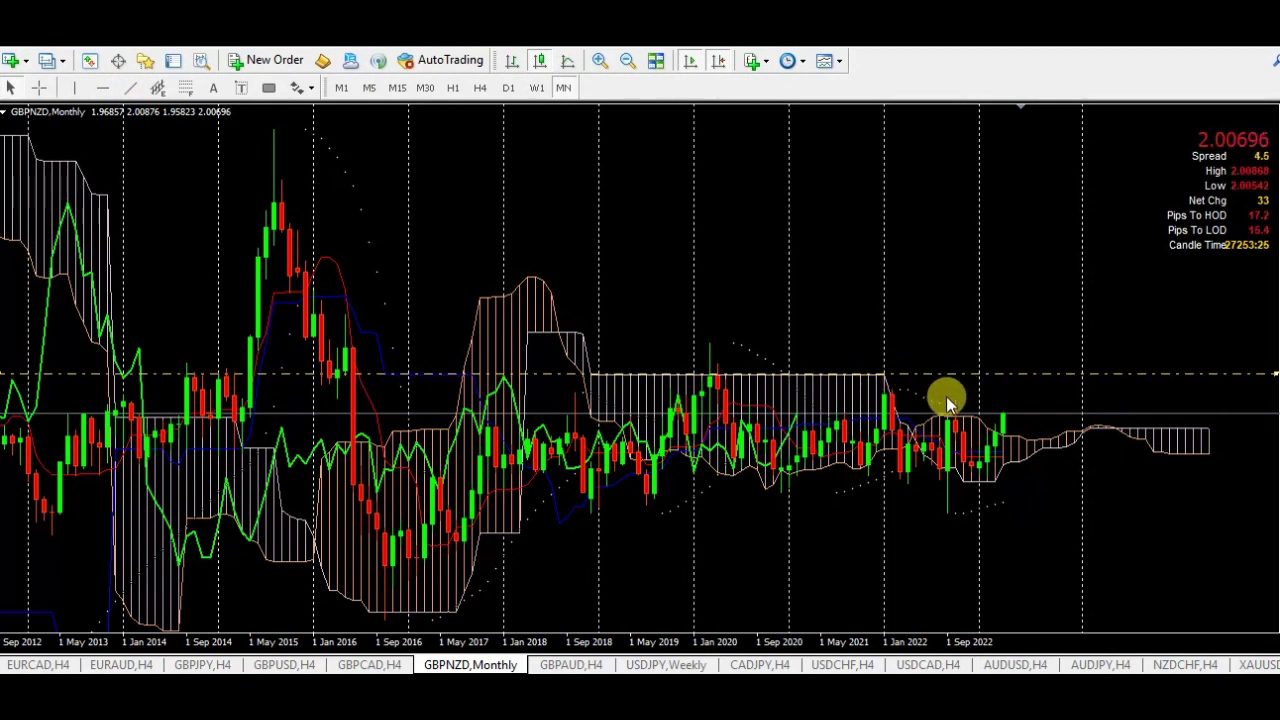
click(537, 89)
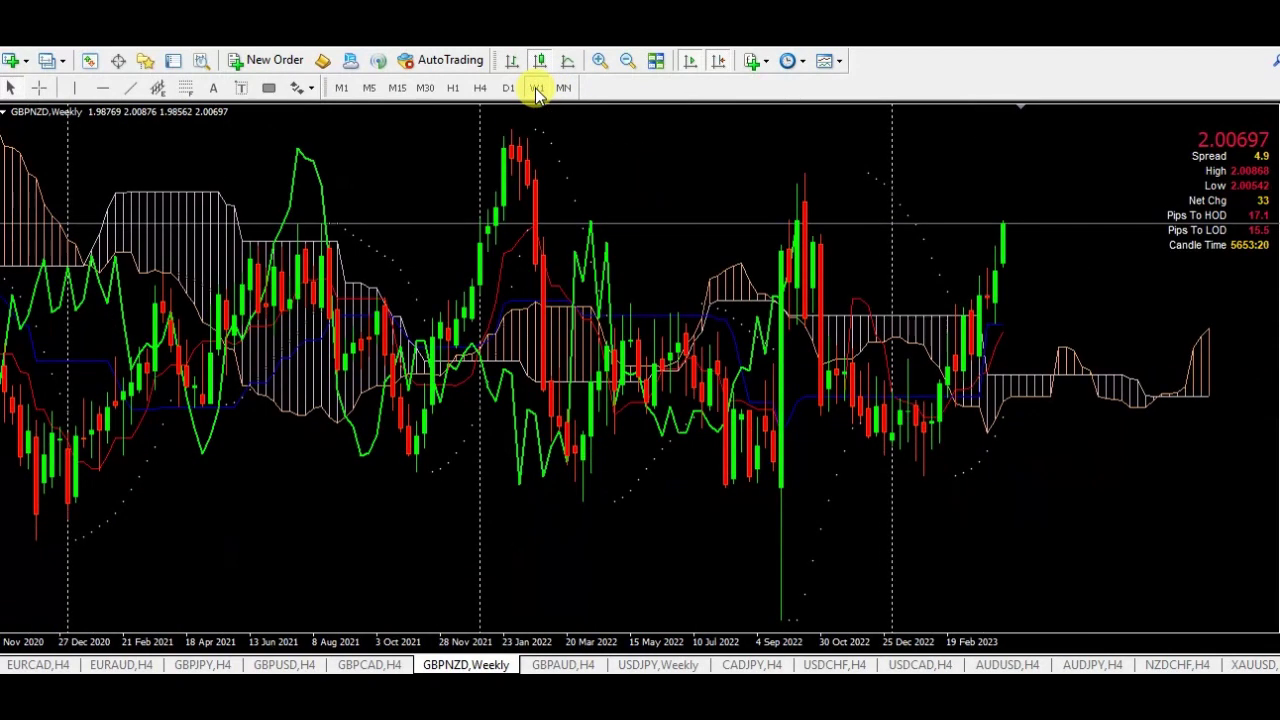
Zoom out the weekly chart and place a second horizontal line just above the 2021 cloud peak
click(628, 61)
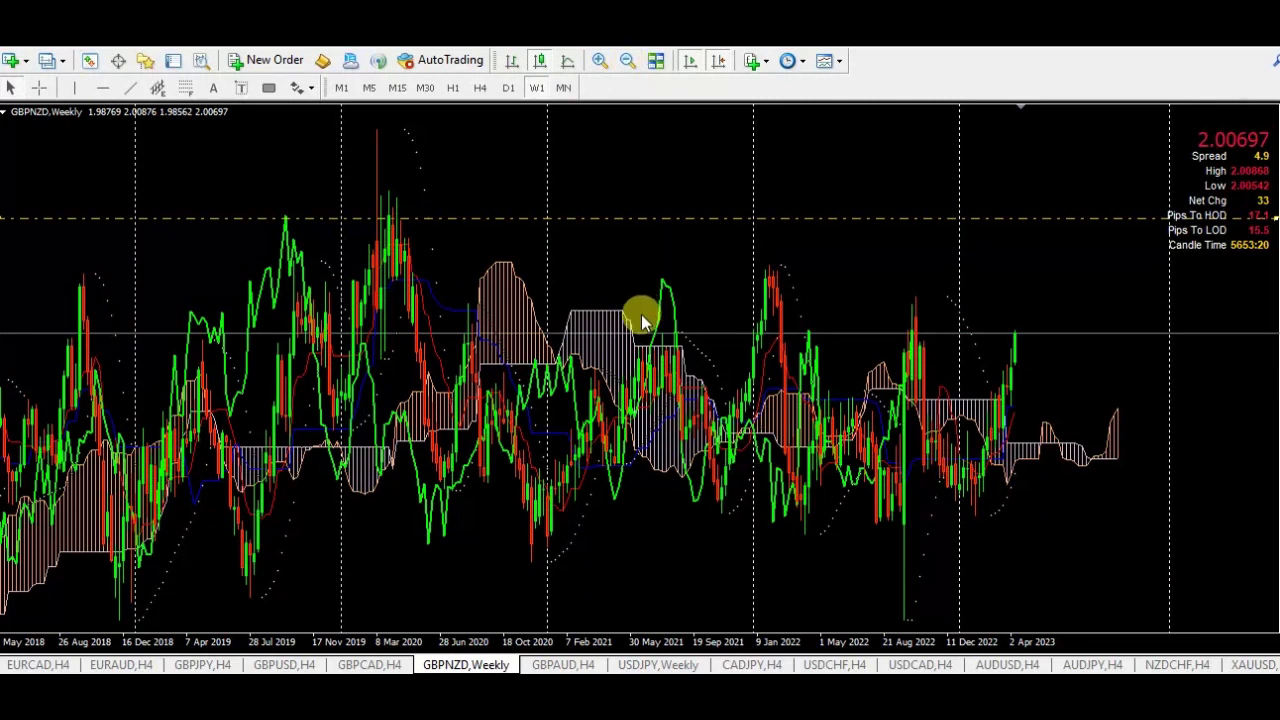
mouse_move(591, 314)
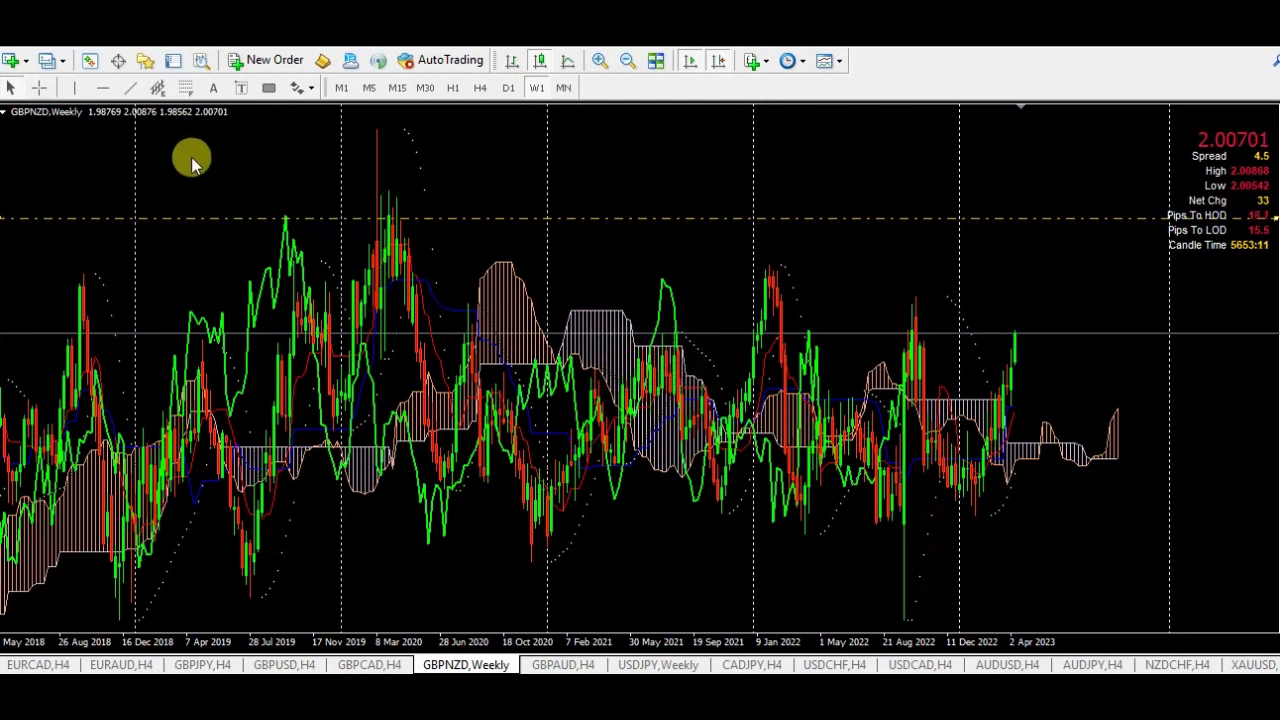
click(103, 88)
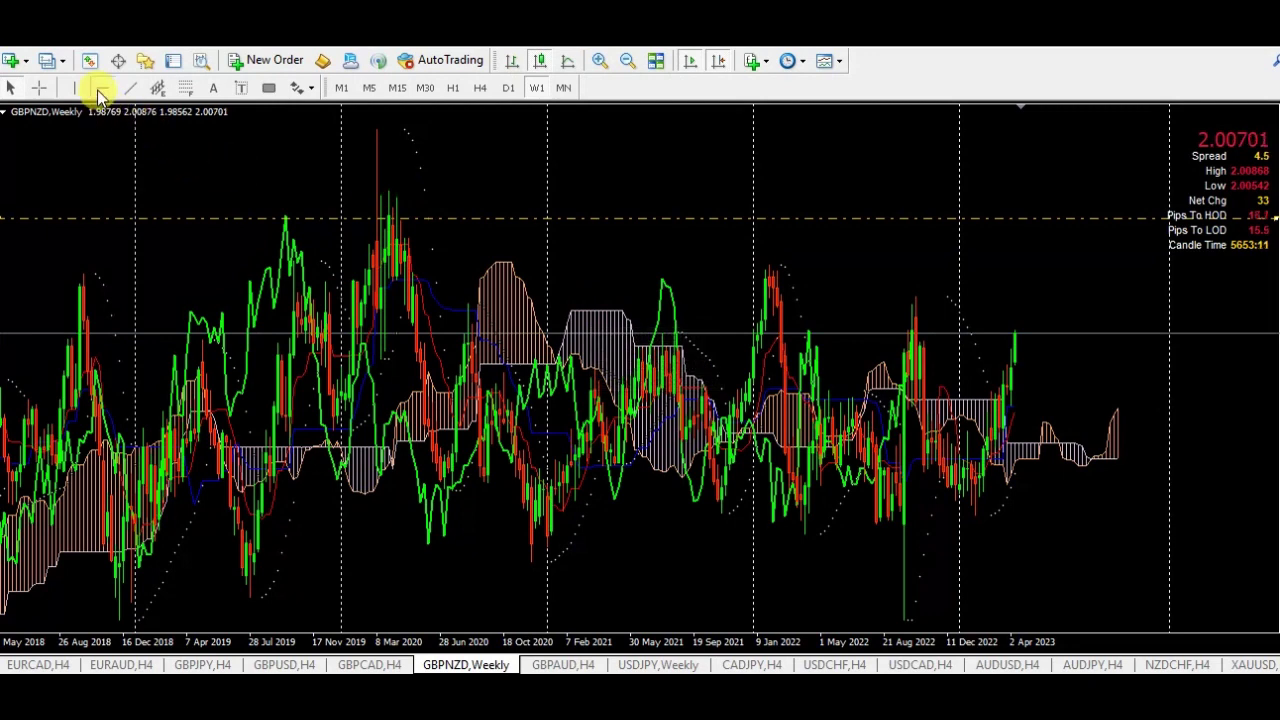
click(612, 310)
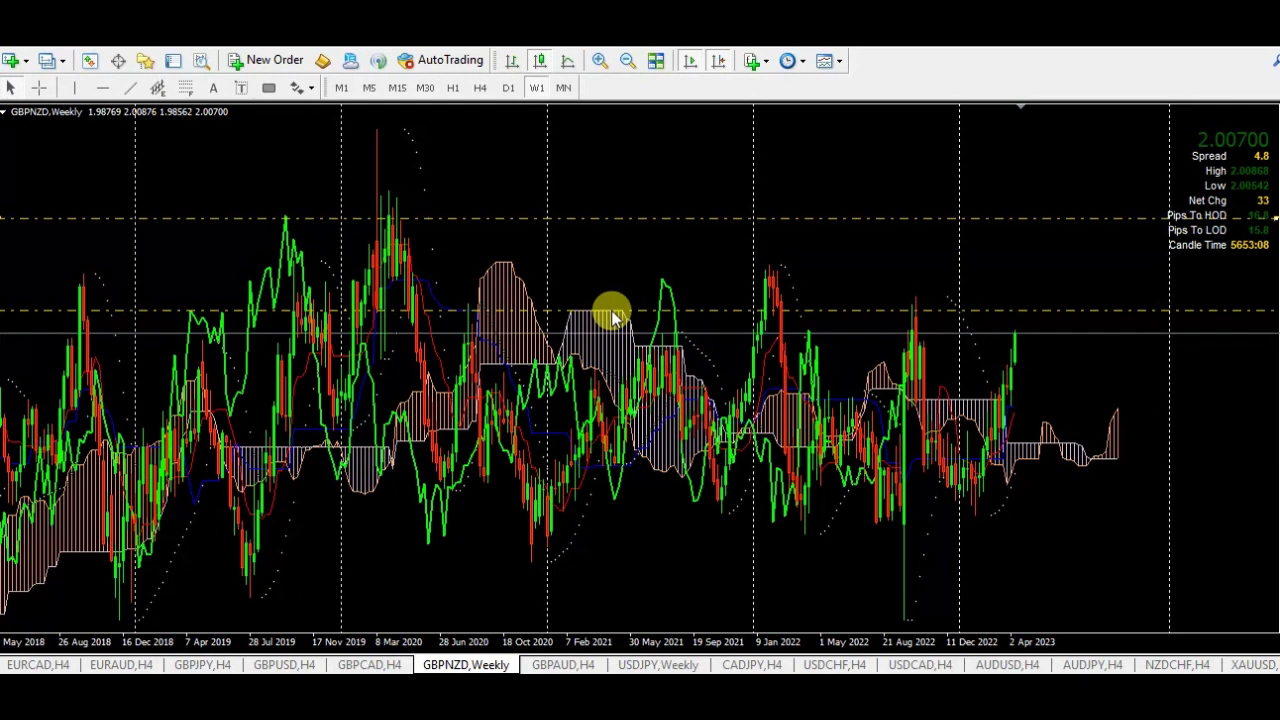
Switch GBPNZD to H4 and measure the distance from the latest candles upward
click(480, 88)
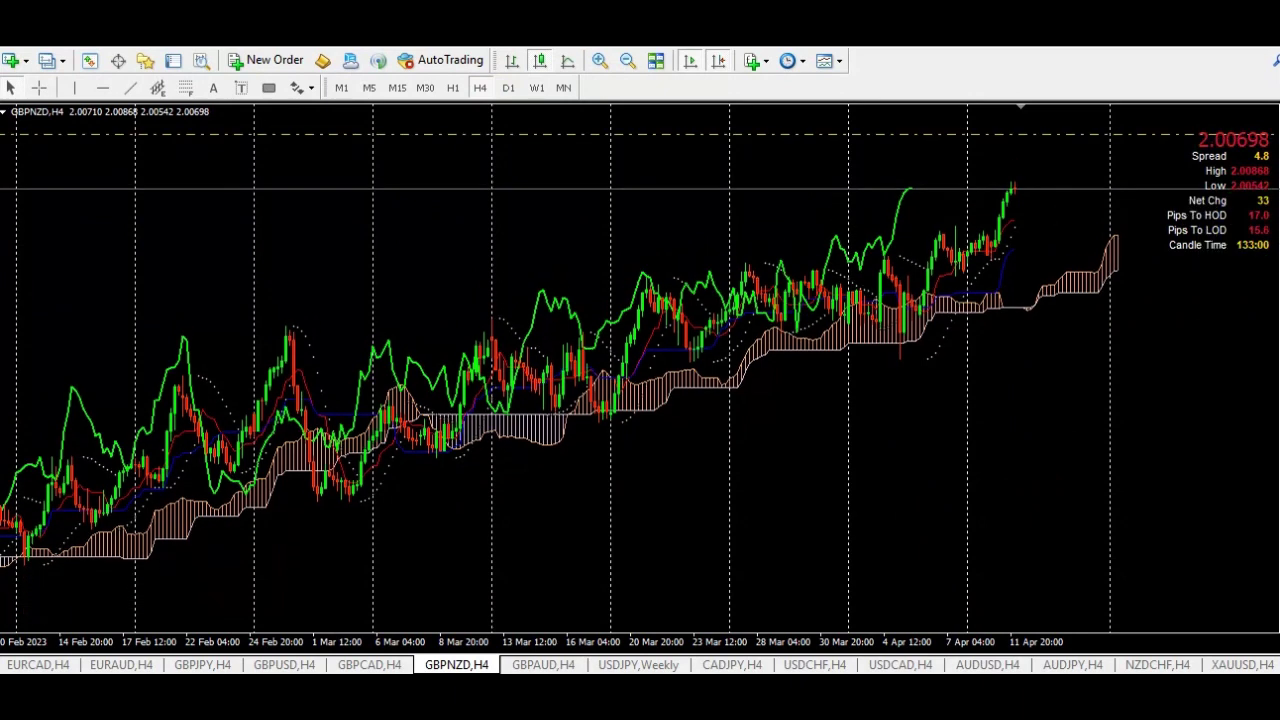
middle_click(995, 223)
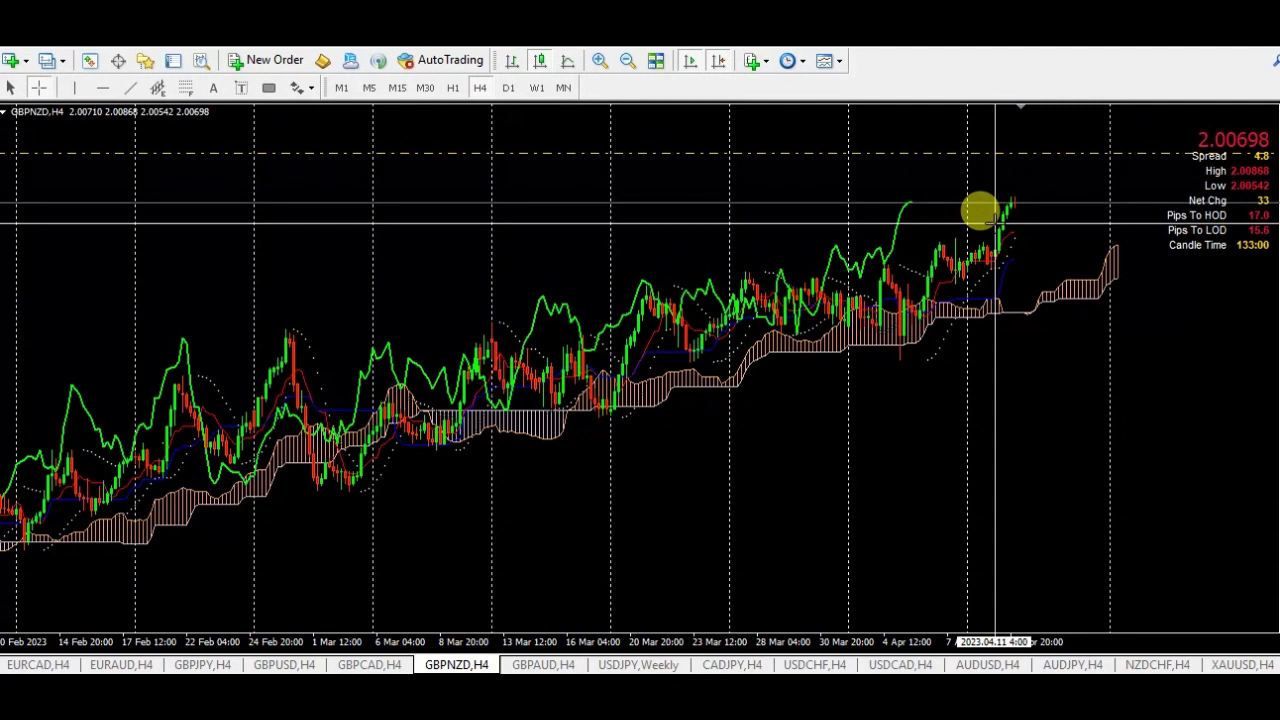
drag(999, 228, 1039, 150)
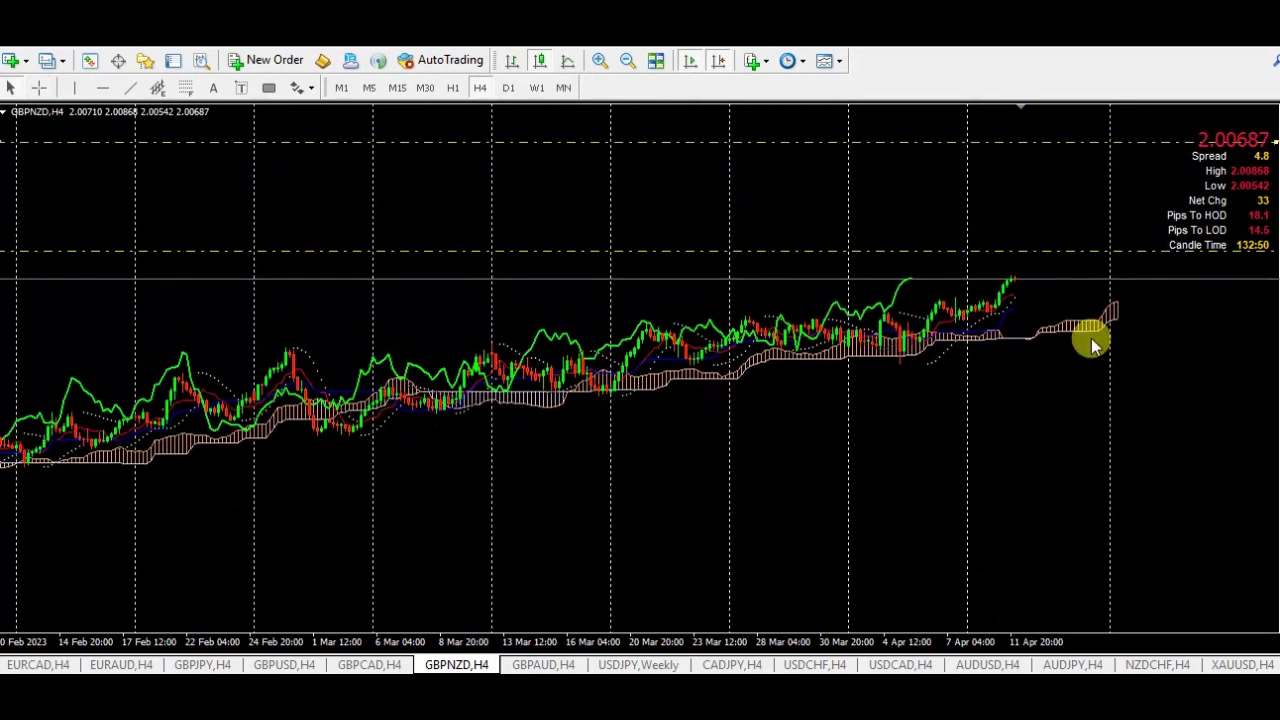
Re-measure from the latest candle up to the upper dashed level at 2.08442
click(958, 290)
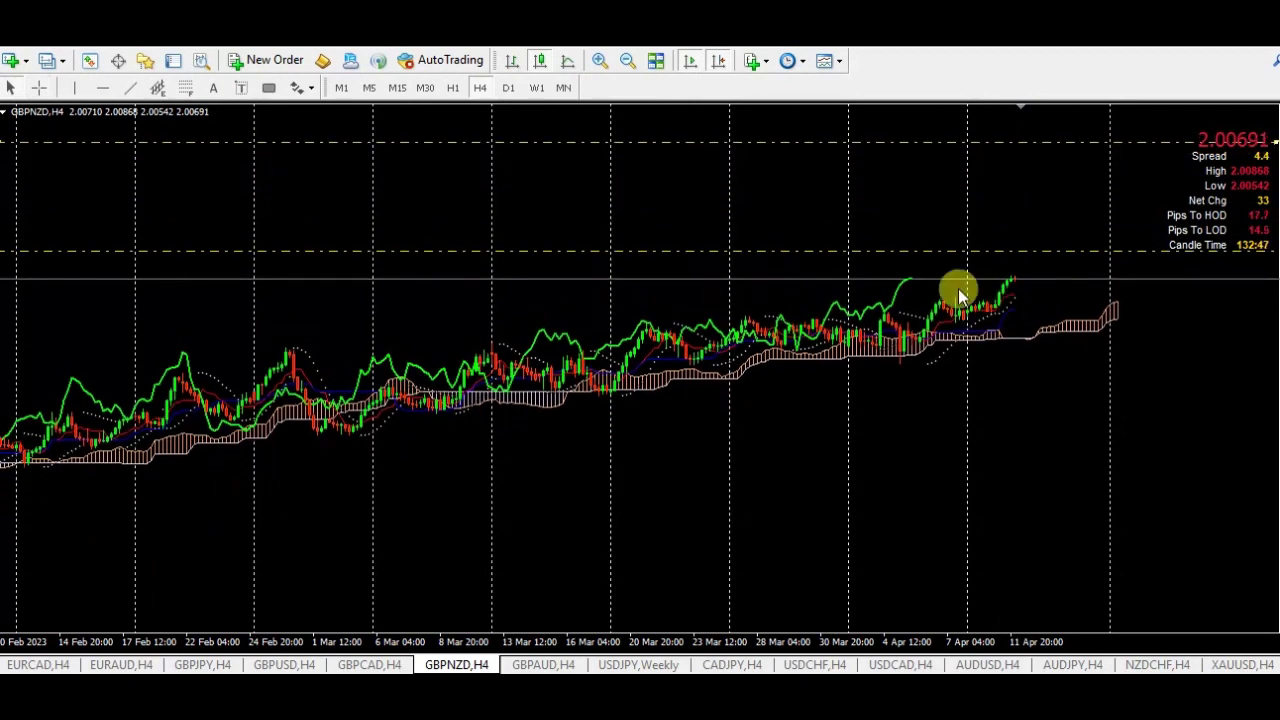
middle_click(958, 295)
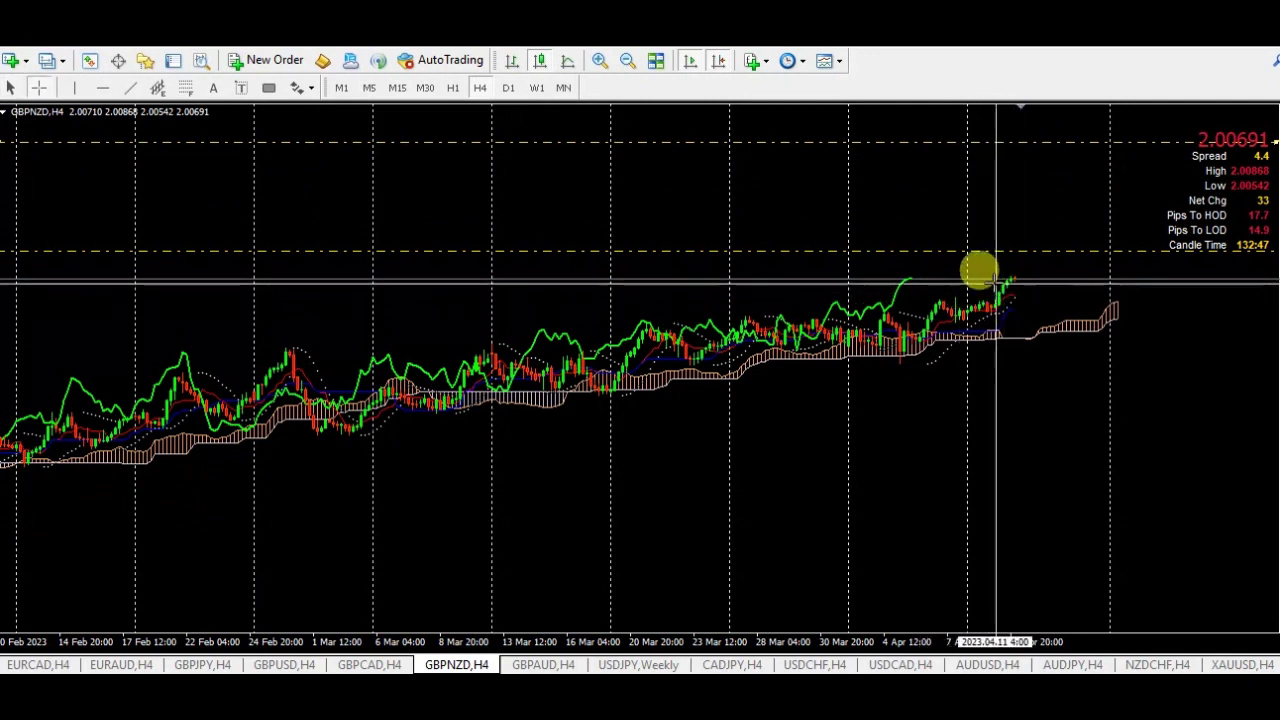
drag(1000, 289, 1043, 141)
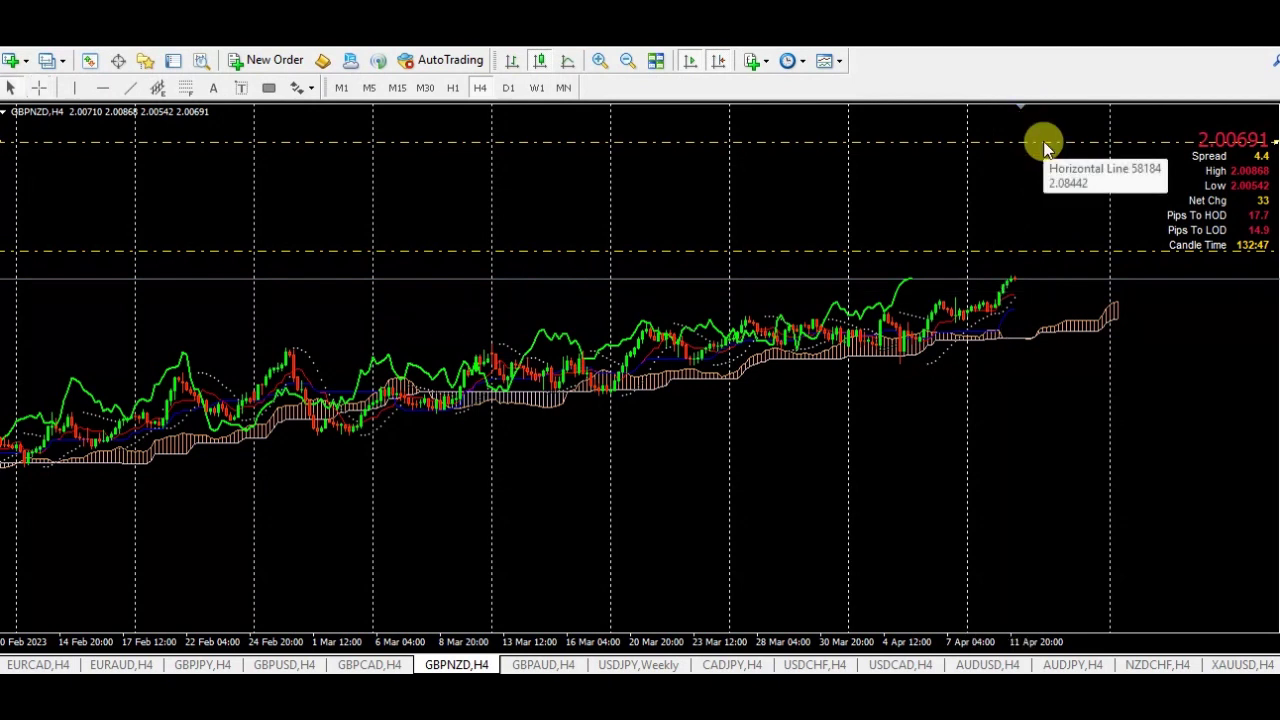